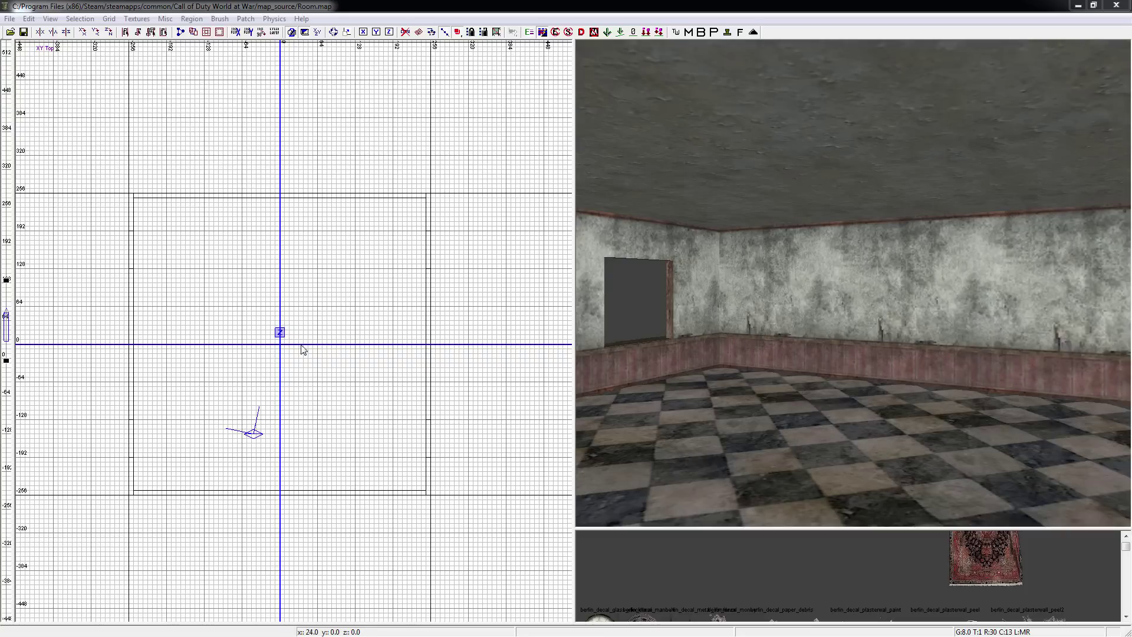
# Place an info_player_start entity near the map origin in the top view.
pyautogui.click(283, 346)
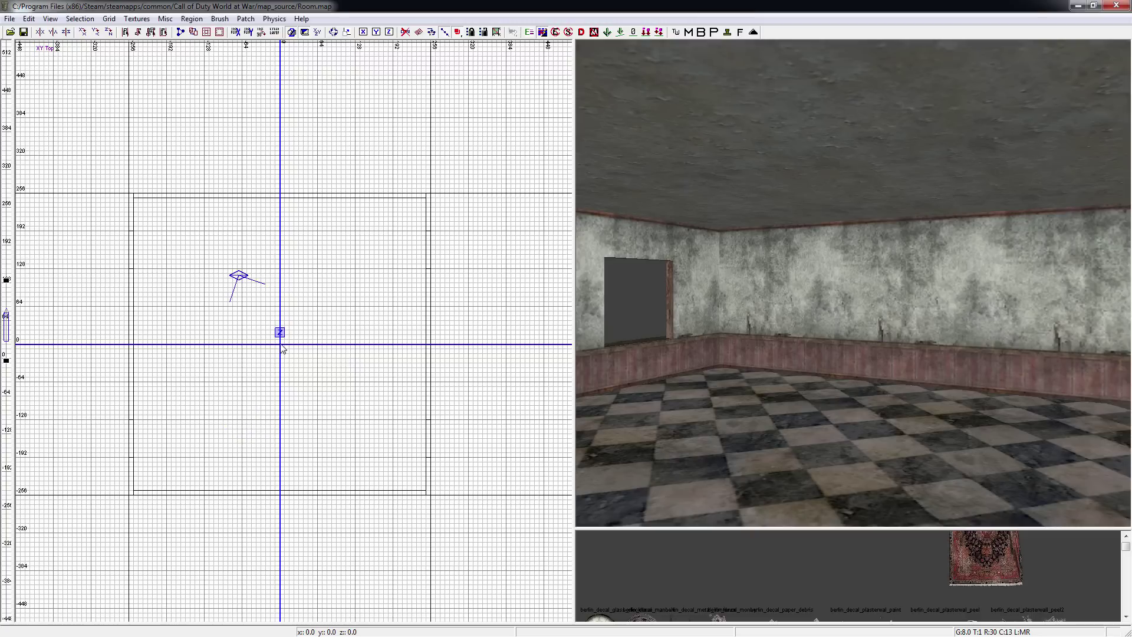
pyautogui.scroll(2, 308, 337)
pyautogui.rightClick(266, 351)
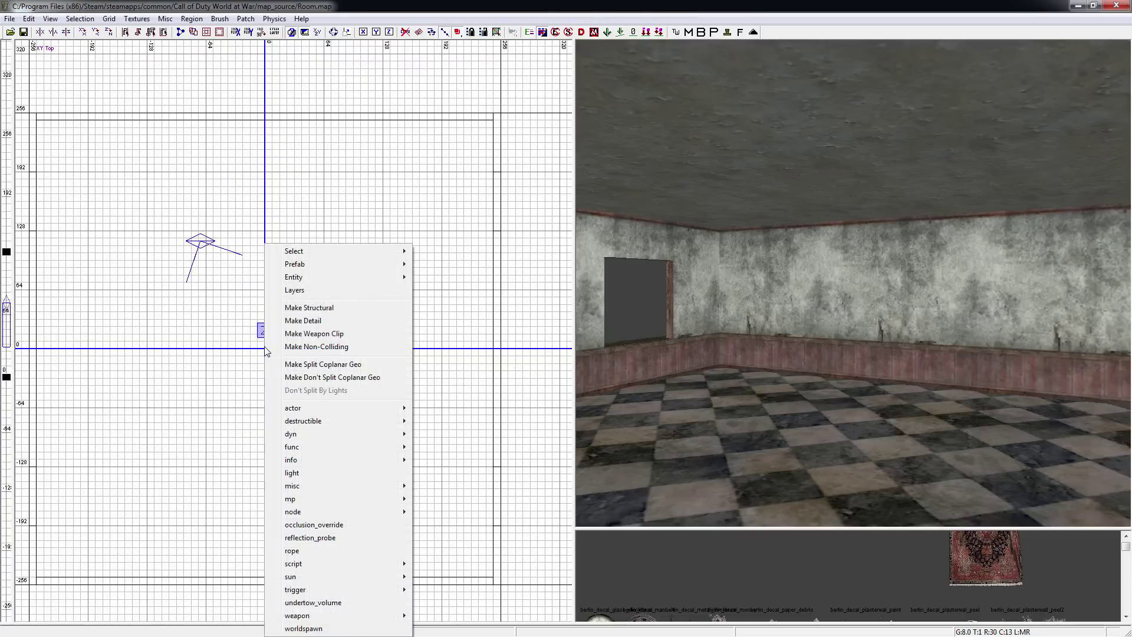
pyautogui.moveTo(336, 461)
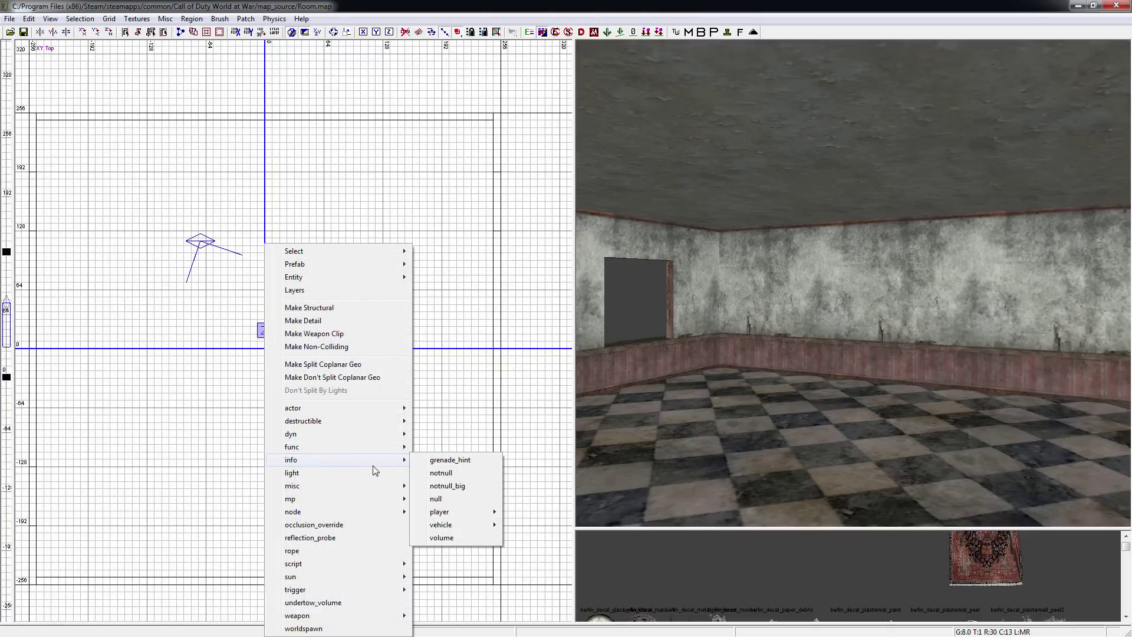
pyautogui.moveTo(460, 512)
pyautogui.click(527, 525)
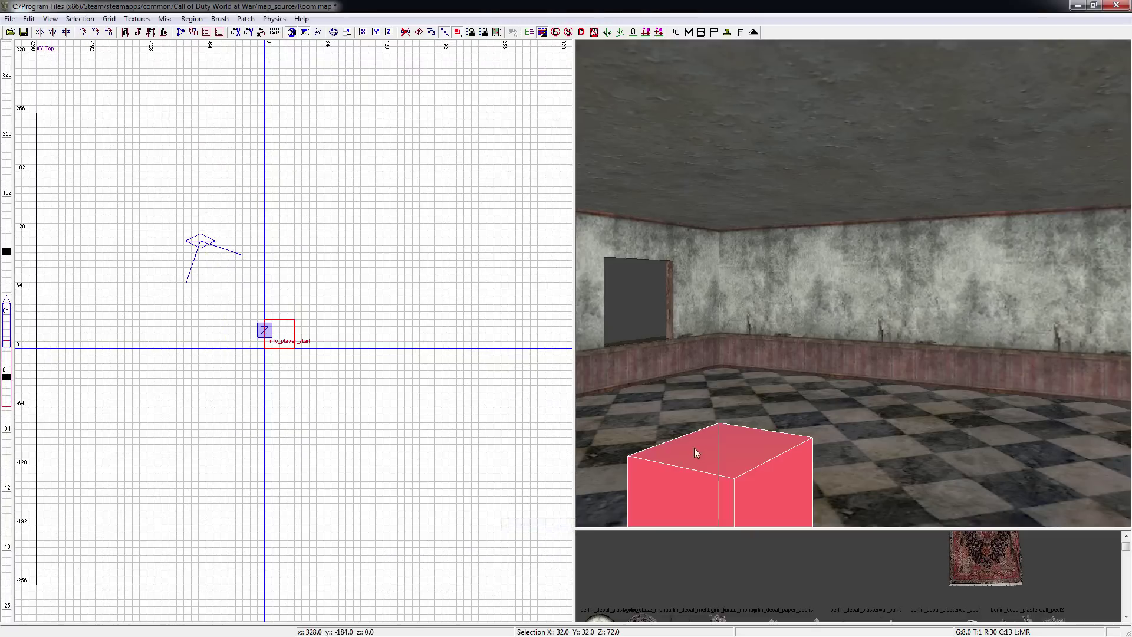
# Centre the player start on X=0 in the front view and raise its base 8 units above the floor, fine-tuning with a 4-unit grid.
pyautogui.press('Up')
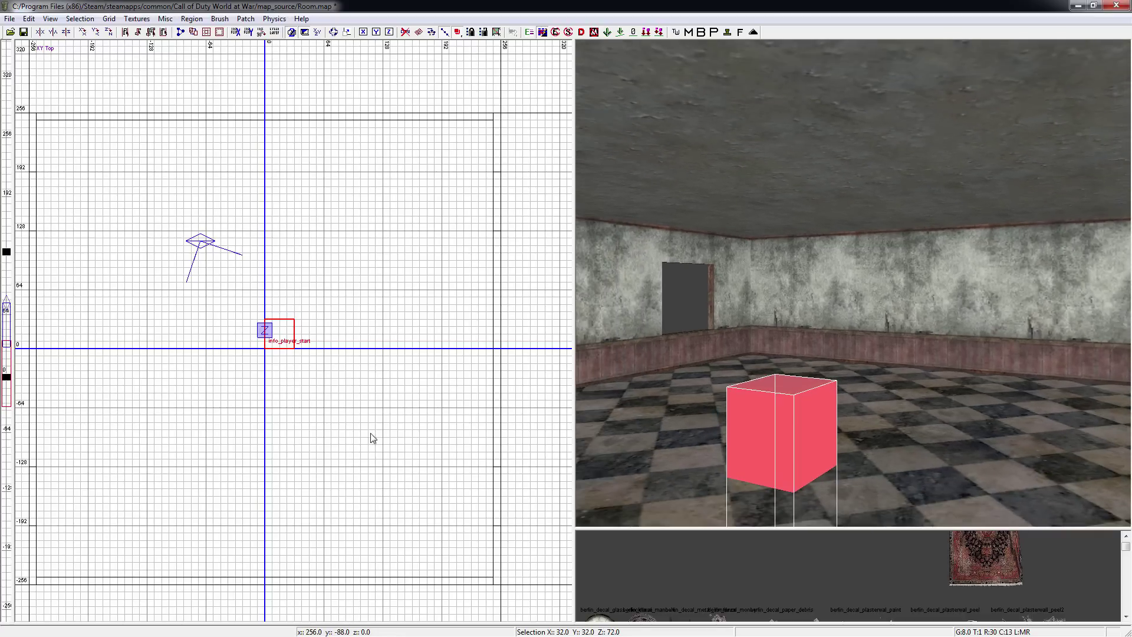
pyautogui.hotkey('ctrl', 'Tab')
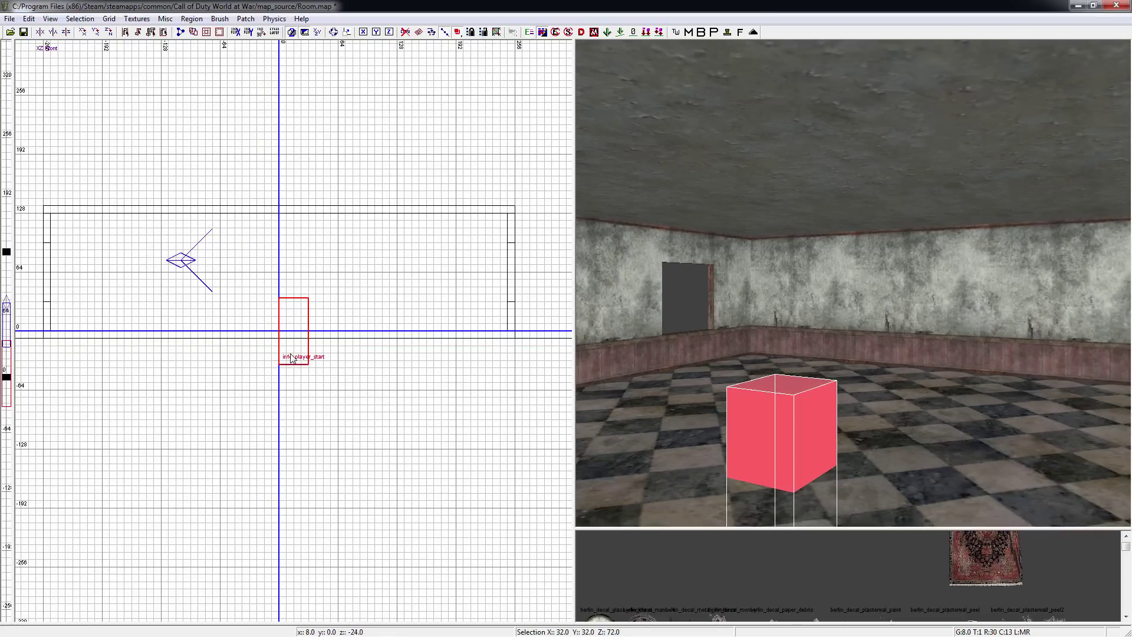
pyautogui.moveTo(290, 355); pyautogui.dragTo(287, 319)
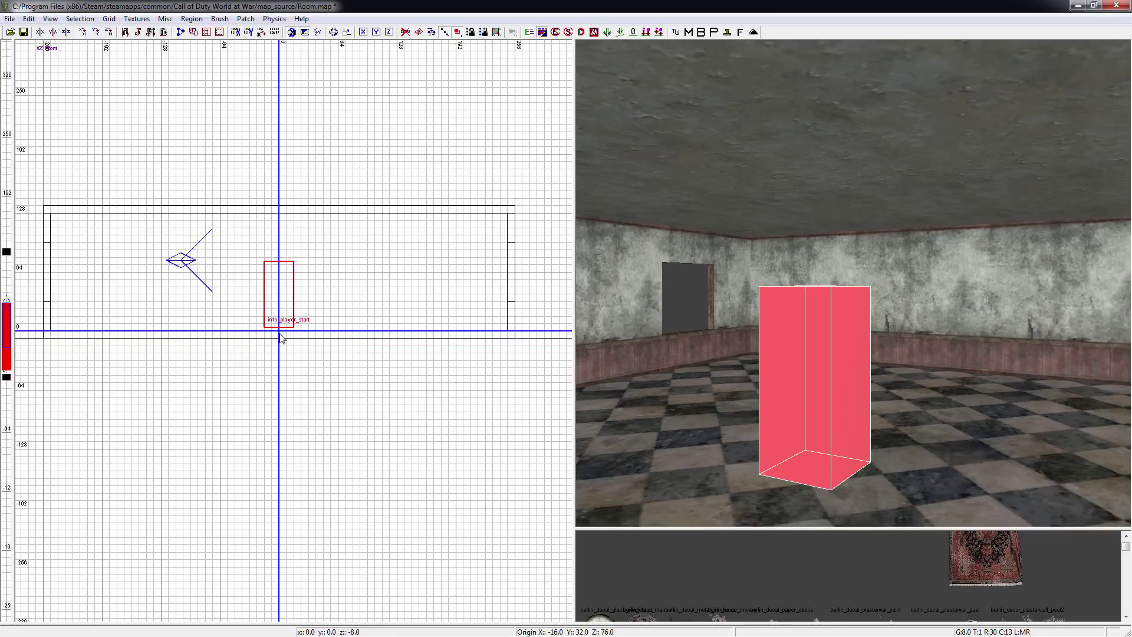
pyautogui.scroll(4, 280, 337)
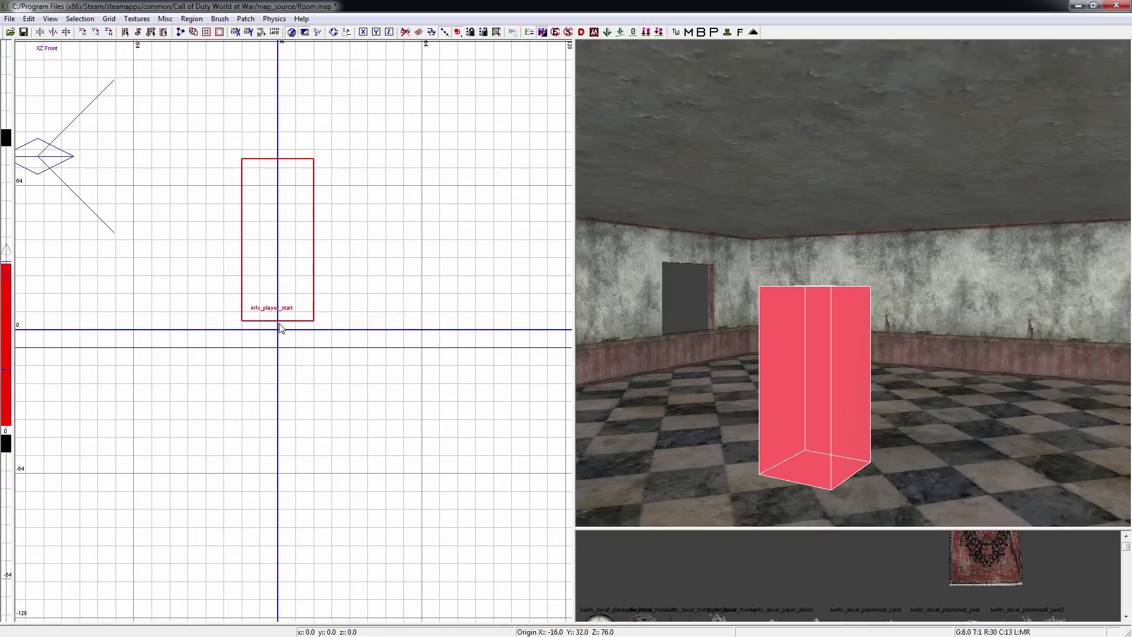
pyautogui.press('[')
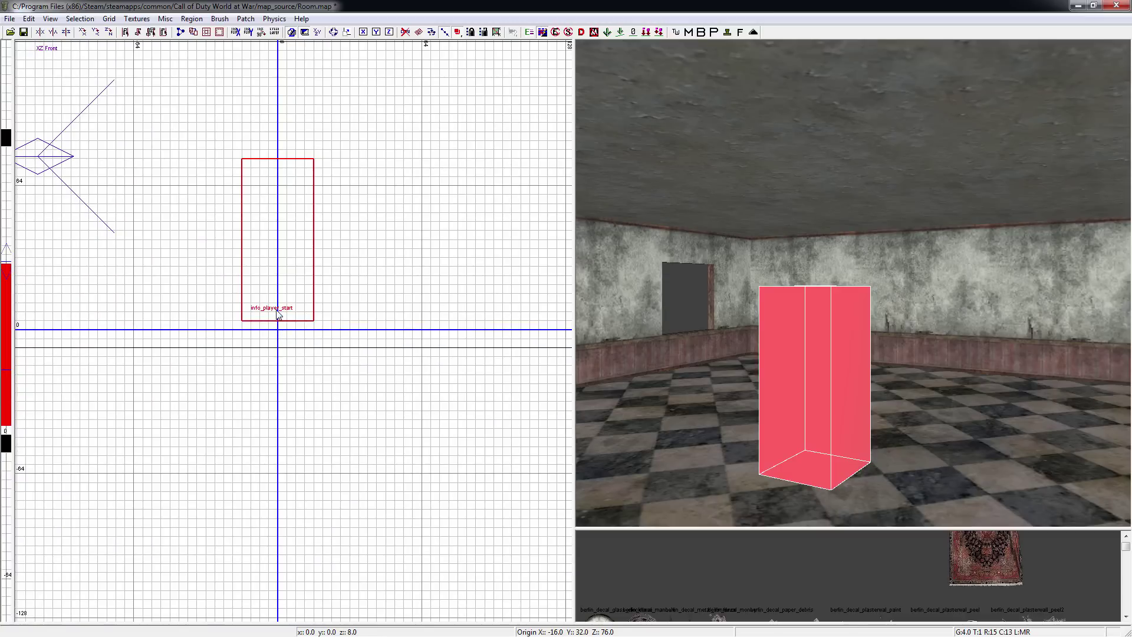
pyautogui.moveTo(278, 313); pyautogui.dragTo(281, 303)
pyautogui.press(']')
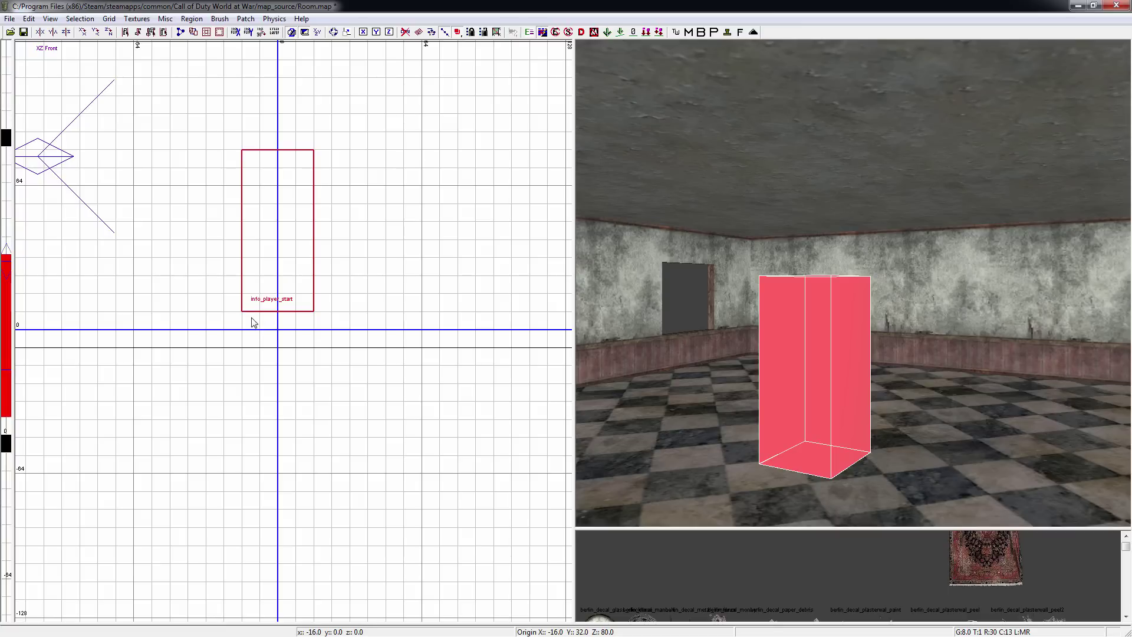
# Centre the player start on the origin along the Y axis and deselect it.
pyautogui.hotkey('ctrl', 'Tab')
pyautogui.moveTo(286, 359); pyautogui.dragTo(267, 353)
pyautogui.hotkey('ctrl', 'Tab')
pyautogui.scroll(-1, 328, 337)
pyautogui.scroll(-1, 325, 335)
pyautogui.moveTo(707, 372); pyautogui.dragTo(798, 369, button='right')
pyautogui.press('Escape')
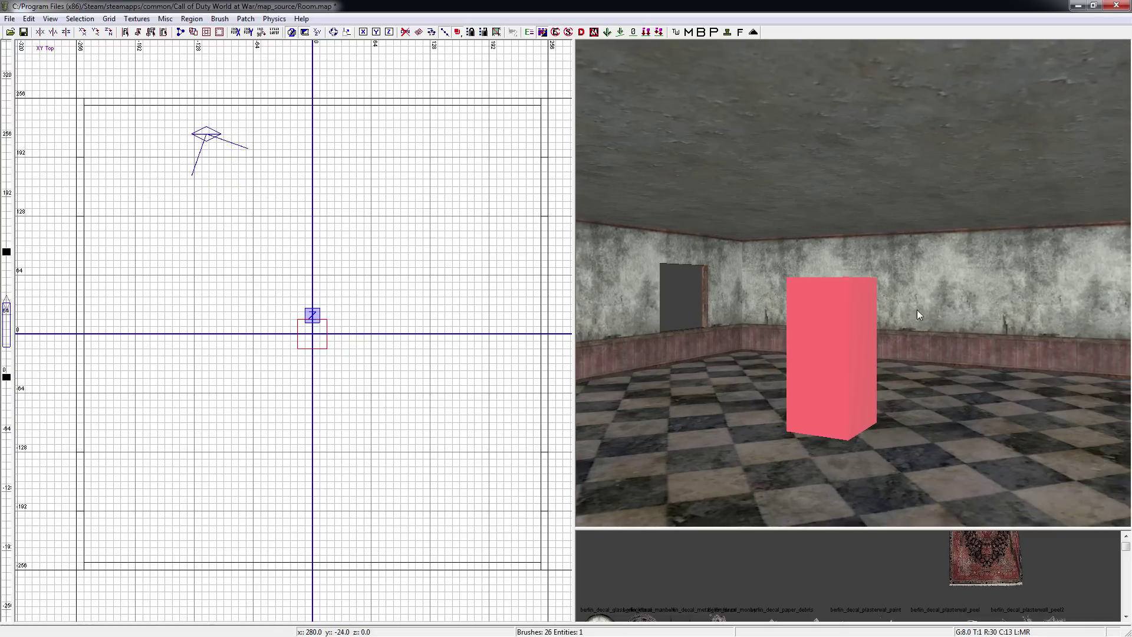
# Add a script_struct entity and position it on the X axis, 64 units from the player start on the positive side.
pyautogui.rightClick(350, 334)
pyautogui.moveTo(421, 567)
pyautogui.click(528, 602)
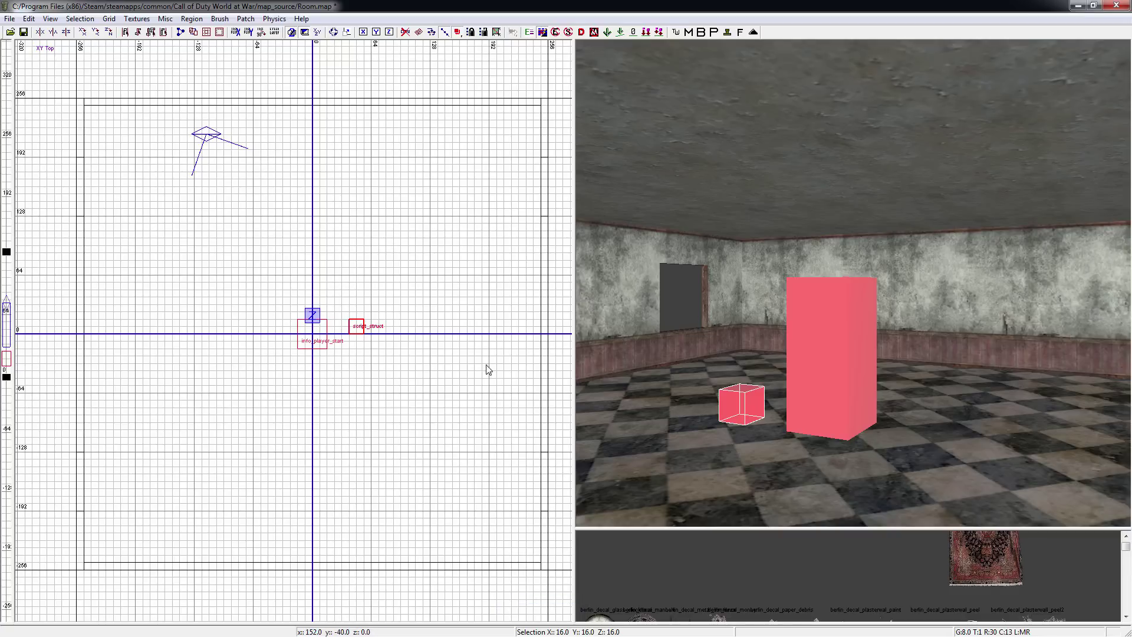
pyautogui.moveTo(358, 331); pyautogui.dragTo(372, 338)
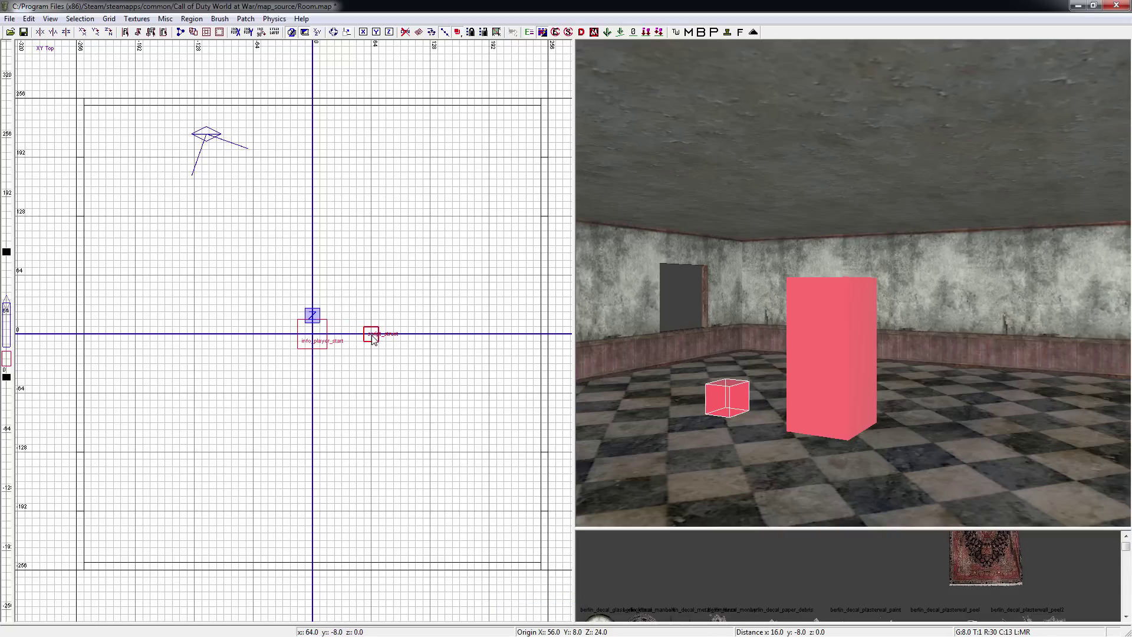
pyautogui.hotkey('ctrl', 'Tab')
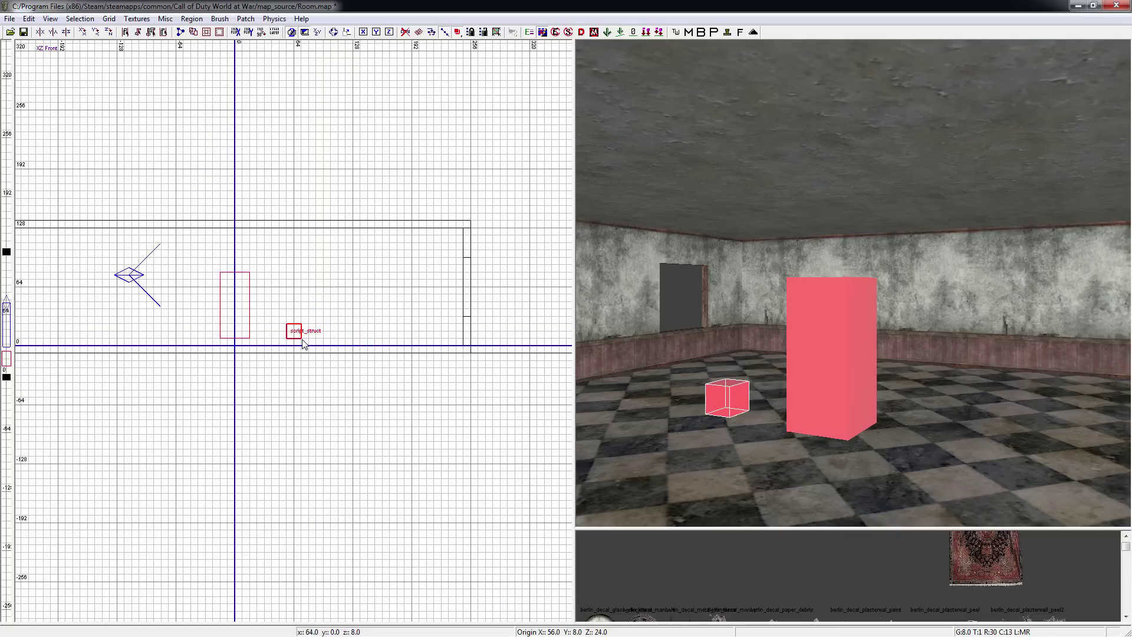
pyautogui.hotkey('ctrl', 'Tab')
pyautogui.hotkey('ctrl', 'Tab')
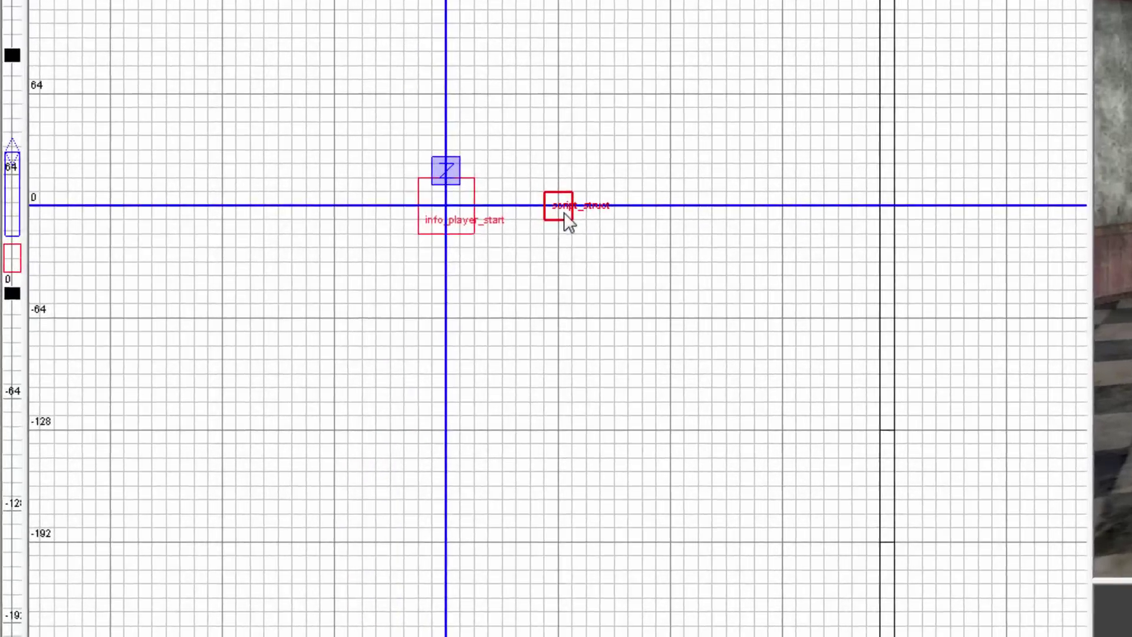
# Give the script_struct the key targetname with the value initial_spawn_points.
pyautogui.press('n')
pyautogui.moveTo(311, 60)
pyautogui.mouseDown()
pyautogui.moveTo(318, 0)
pyautogui.moveTo(295, 51)
pyautogui.mouseUp()
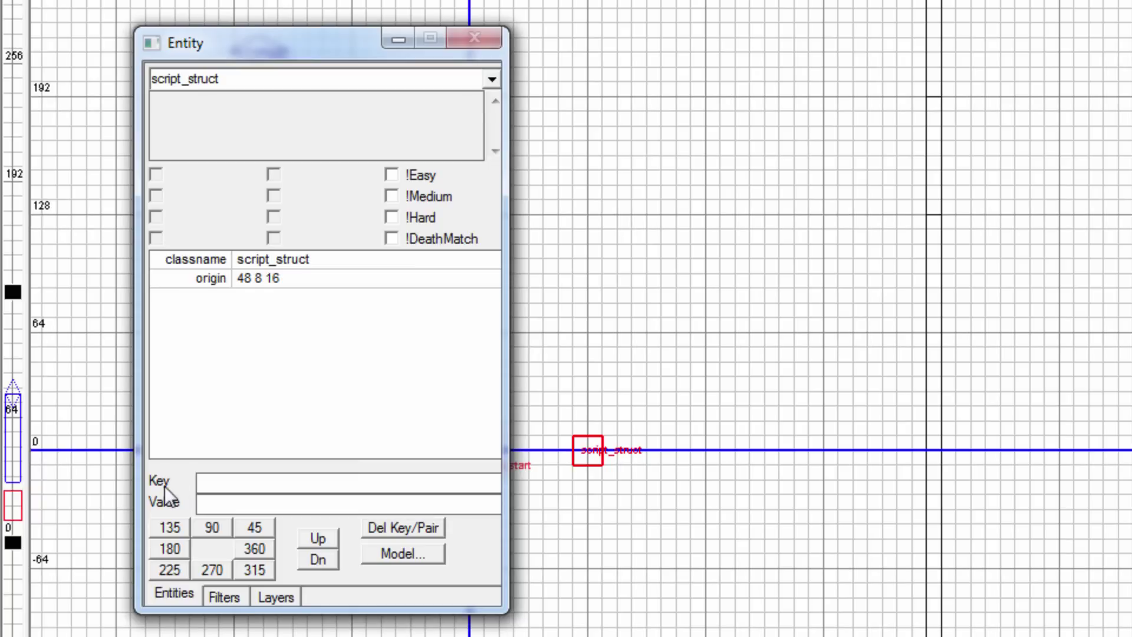
pyautogui.click(224, 480)
pyautogui.write('targetname')
pyautogui.write('initial')
pyautogui.write('_spawn')
pyautogui.write('_points')
pyautogui.press('Return')
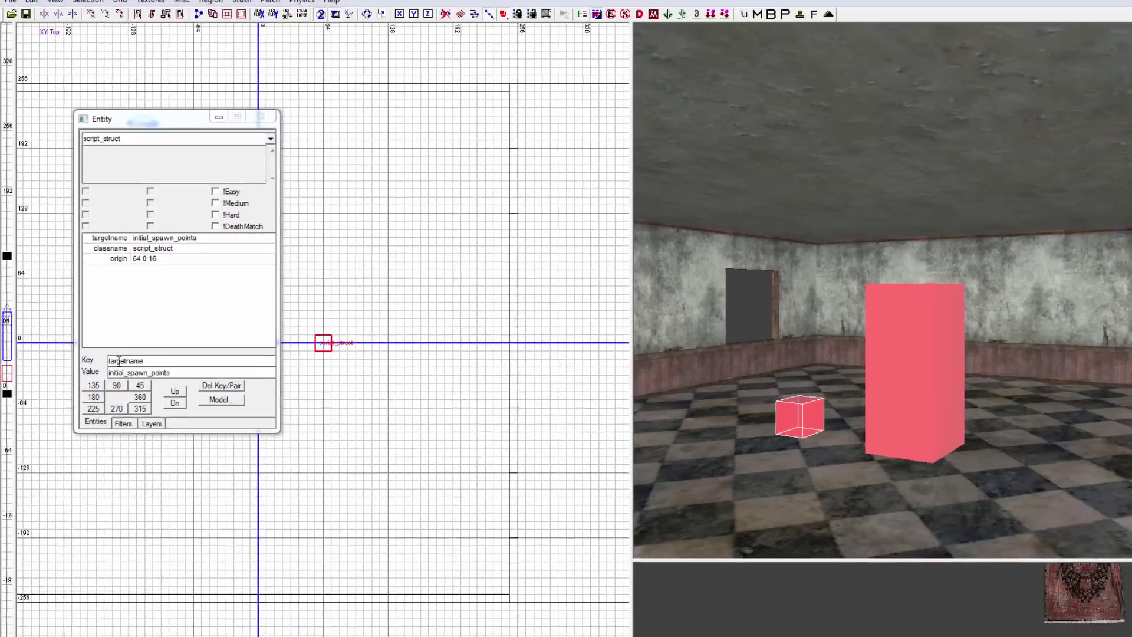
pyautogui.press('Escape')
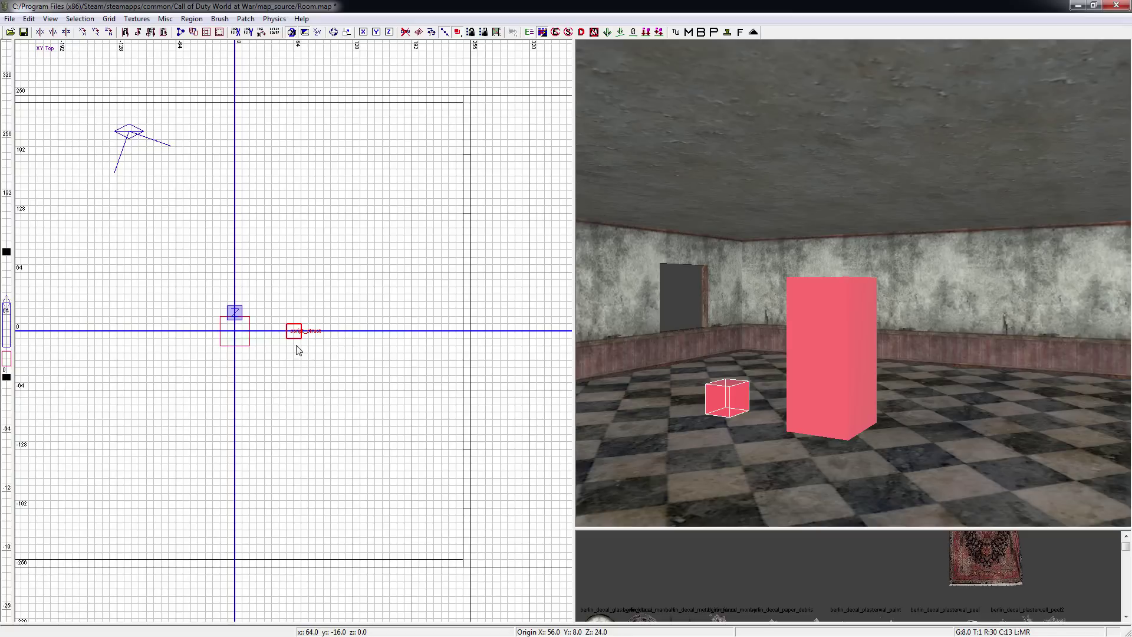
# Duplicate the script_struct three times and place the copies 64 units from the origin on the player start's other three sides.
pyautogui.press('space')
pyautogui.moveTo(295, 335)
pyautogui.mouseDown()
pyautogui.moveTo(237, 272)
pyautogui.moveTo(243, 283)
pyautogui.moveTo(189, 336)
pyautogui.moveTo(244, 403)
pyautogui.mouseUp()
pyautogui.press('space')
pyautogui.press('space')
pyautogui.moveTo(244, 403); pyautogui.dragTo(305, 392, button='right')
# Set the facing angle to 270 for the script_struct on the negative Y side and 180 for the one on the negative X side.
pyautogui.press('n')
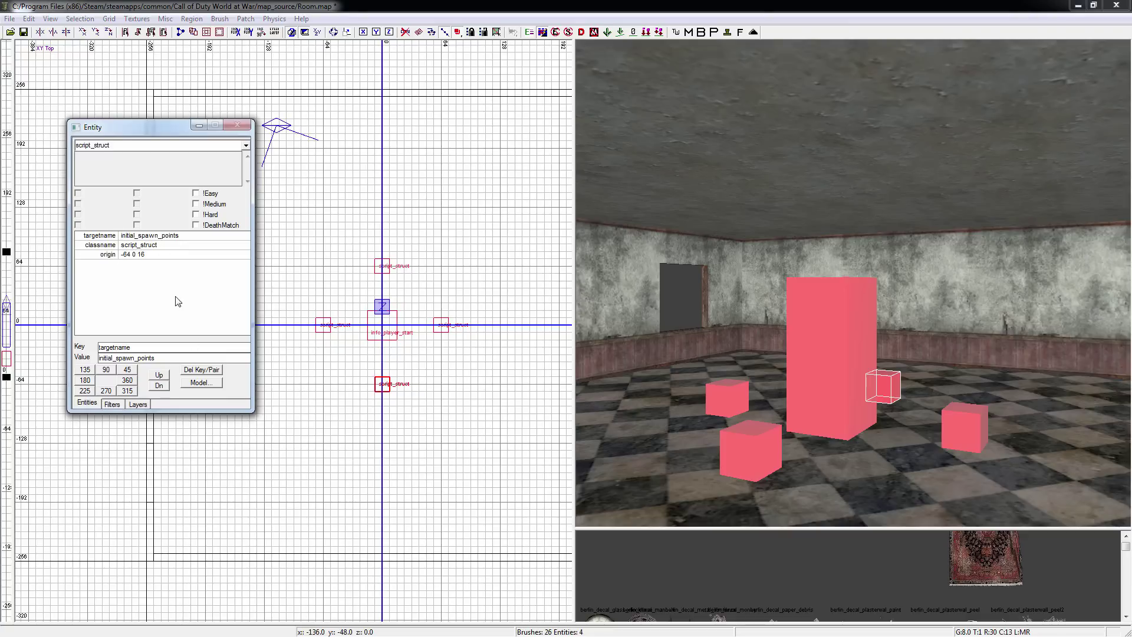
pyautogui.click(112, 392)
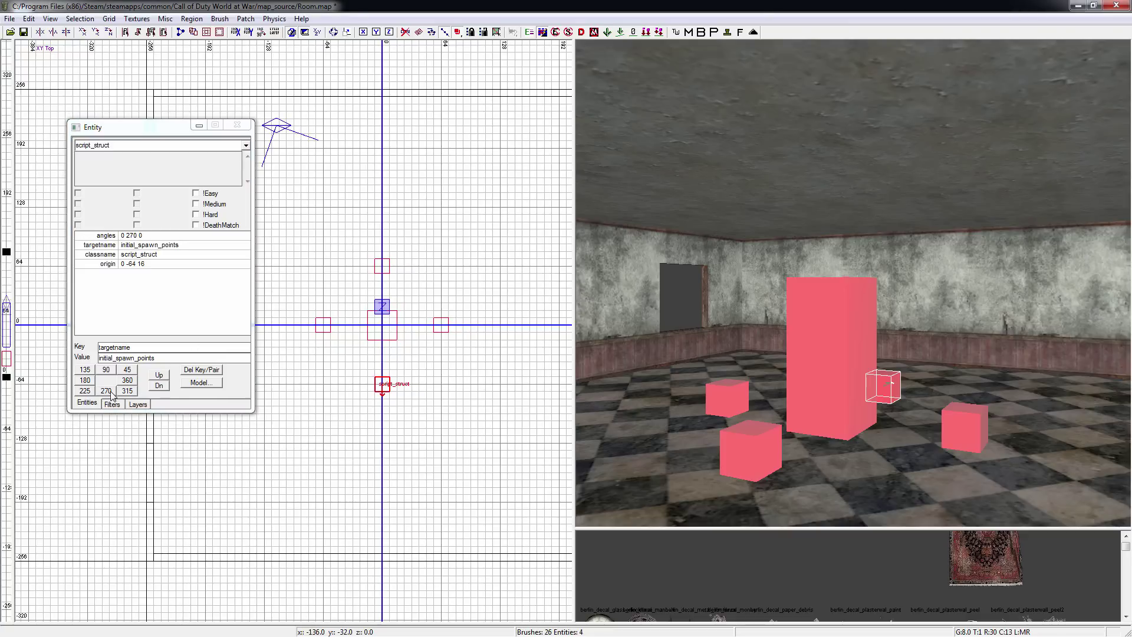
pyautogui.keyDown('shift'); pyautogui.click(375, 378); pyautogui.keyUp('shift')
pyautogui.keyDown('shift'); pyautogui.click(319, 324); pyautogui.keyUp('shift')
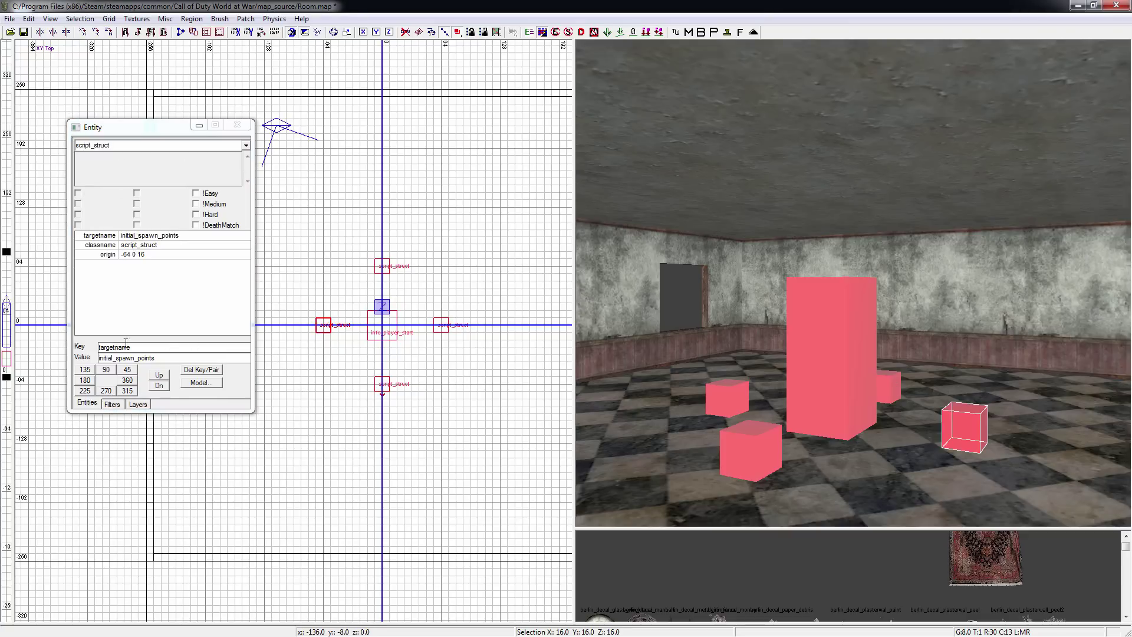
pyautogui.click(89, 380)
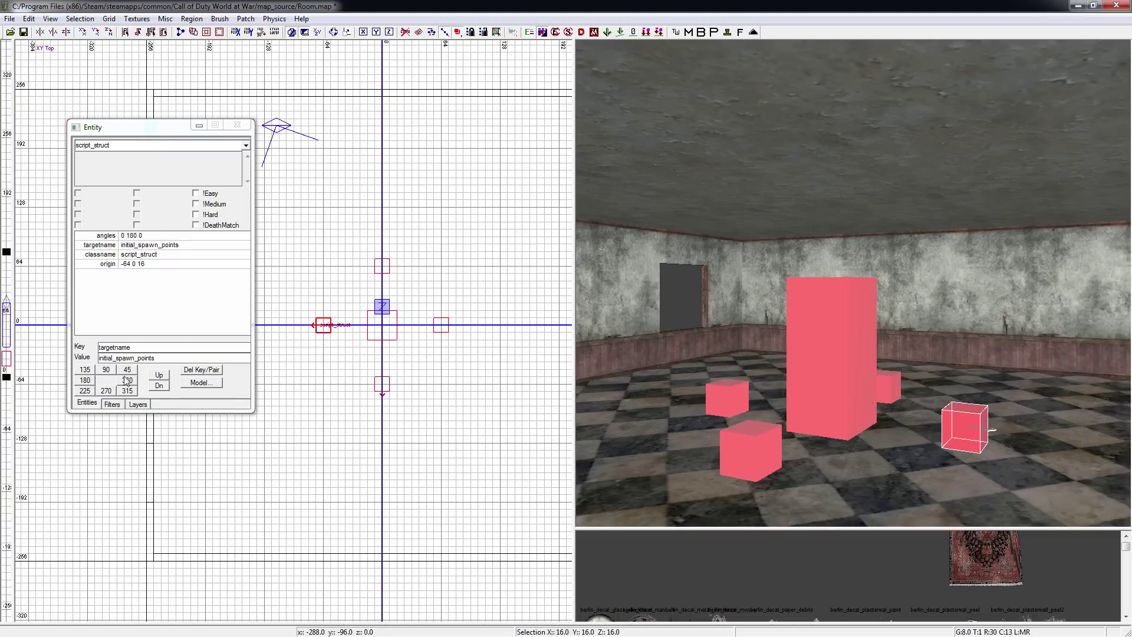
pyautogui.keyDown('shift'); pyautogui.click(323, 325); pyautogui.keyUp('shift')
# Set the facing angle to 90 for the script_struct on the positive Y side and 360 for the one on the positive X side.
pyautogui.keyDown('shift'); pyautogui.click(382, 266); pyautogui.keyUp('shift')
pyautogui.click(106, 370)
pyautogui.press('Escape')
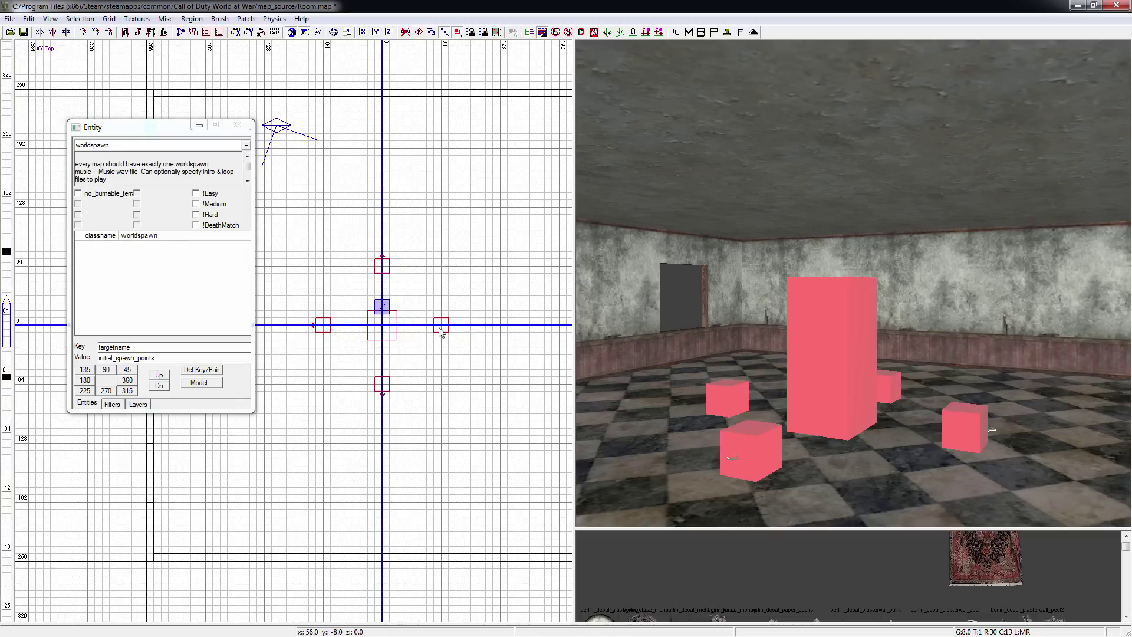
pyautogui.keyDown('shift'); pyautogui.click(439, 327); pyautogui.keyUp('shift')
pyautogui.click(127, 380)
pyautogui.press('Escape')
pyautogui.press('n')
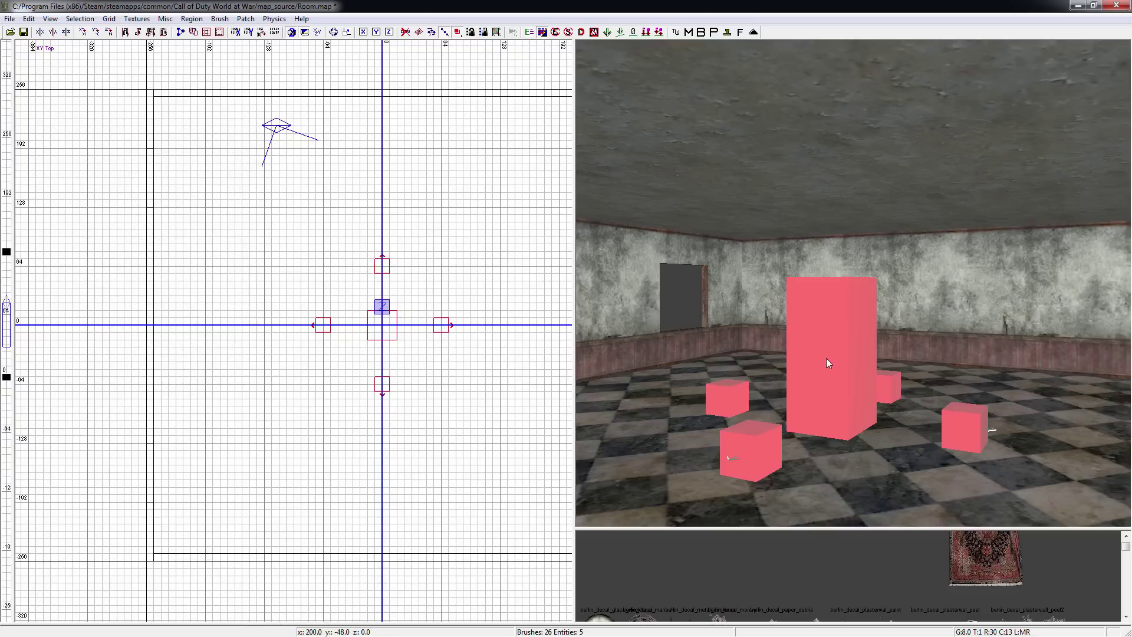
# Save the map with the player start and its four spawn points.
pyautogui.moveTo(446, 380); pyautogui.dragTo(347, 278, button='right')
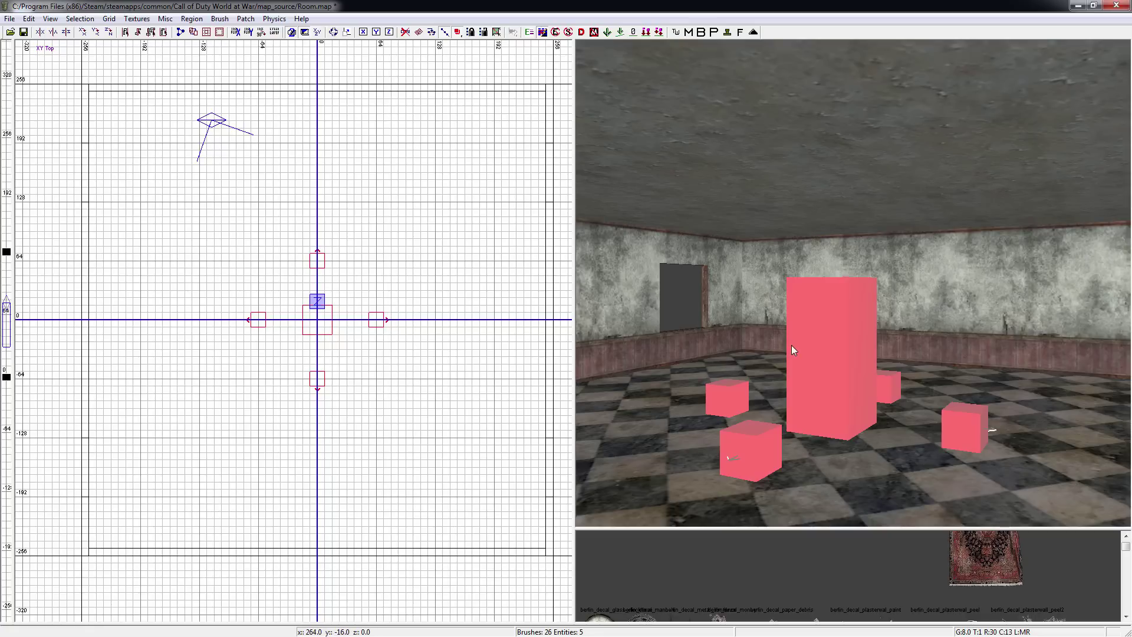
pyautogui.moveTo(792, 346); pyautogui.dragTo(765, 336, button='right')
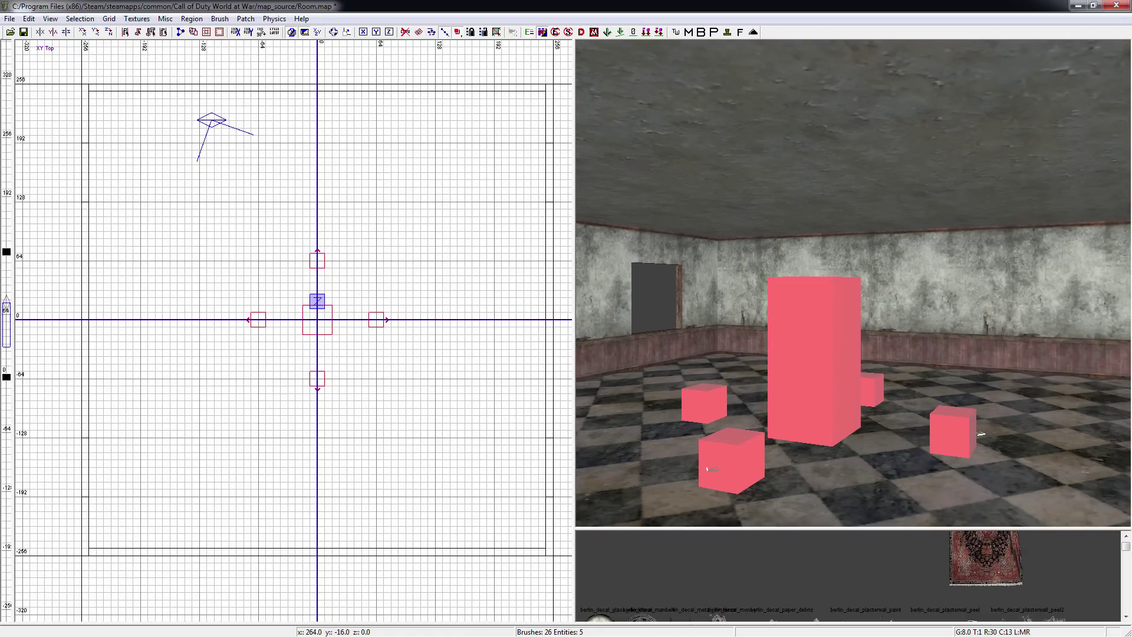
pyautogui.hotkey('ctrl', 's')
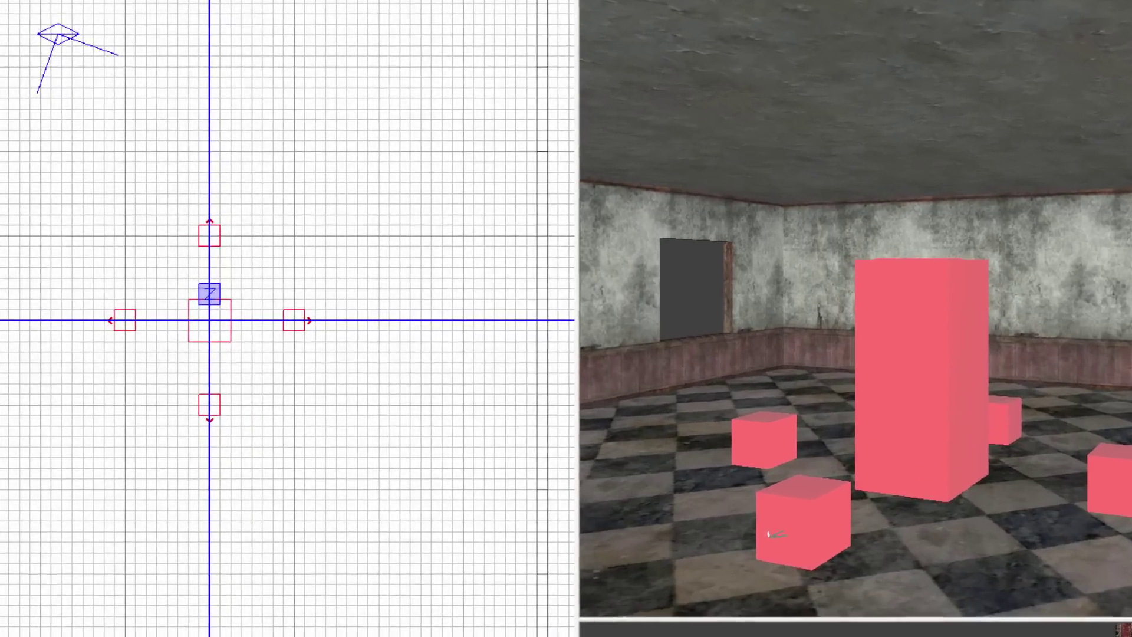
# Switch to the Launcher and build the Room mod with the mod.ff fastfile and IWD file options enabled and mod.csv included.
pyautogui.hotkey('alt', 'Tab')
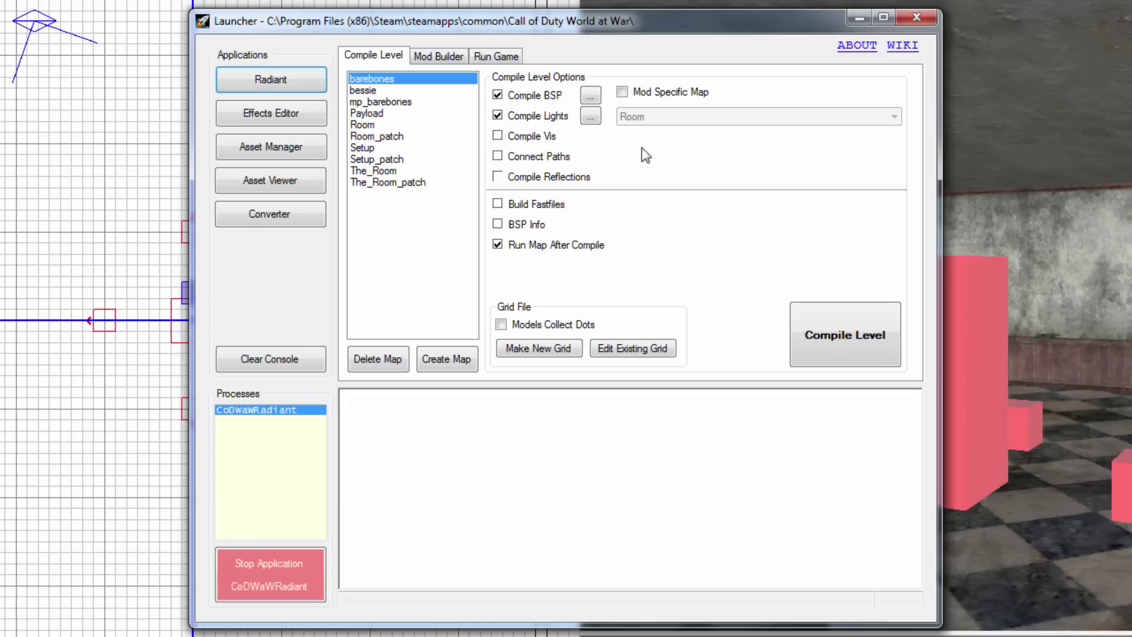
pyautogui.click(439, 56)
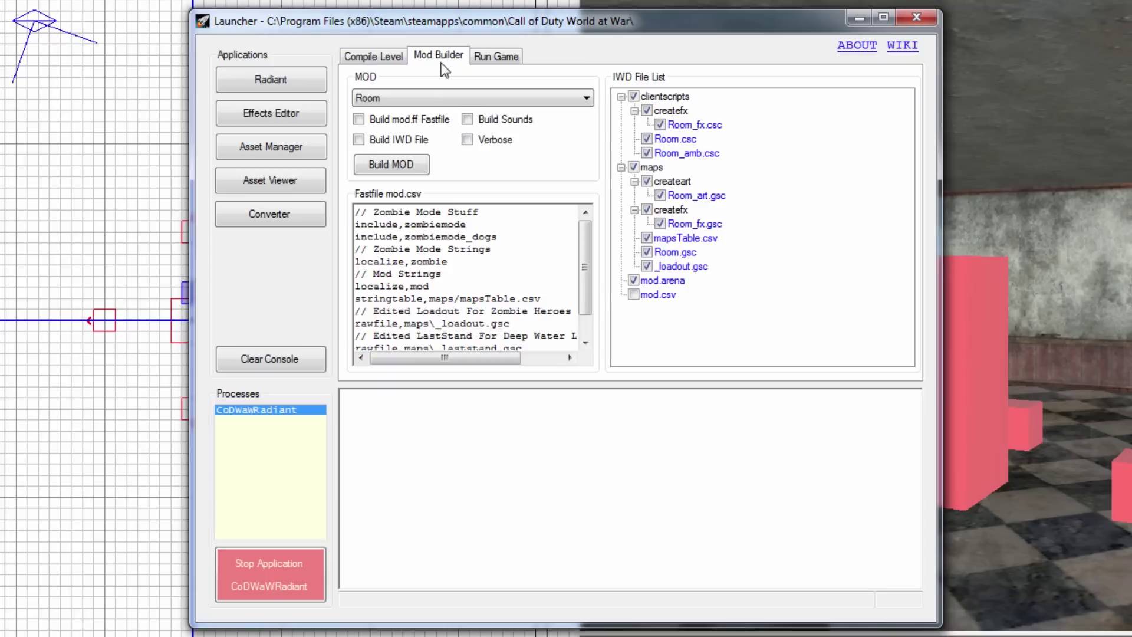
pyautogui.click(445, 97)
pyautogui.click(407, 115)
pyautogui.click(412, 119)
pyautogui.click(402, 141)
pyautogui.click(402, 165)
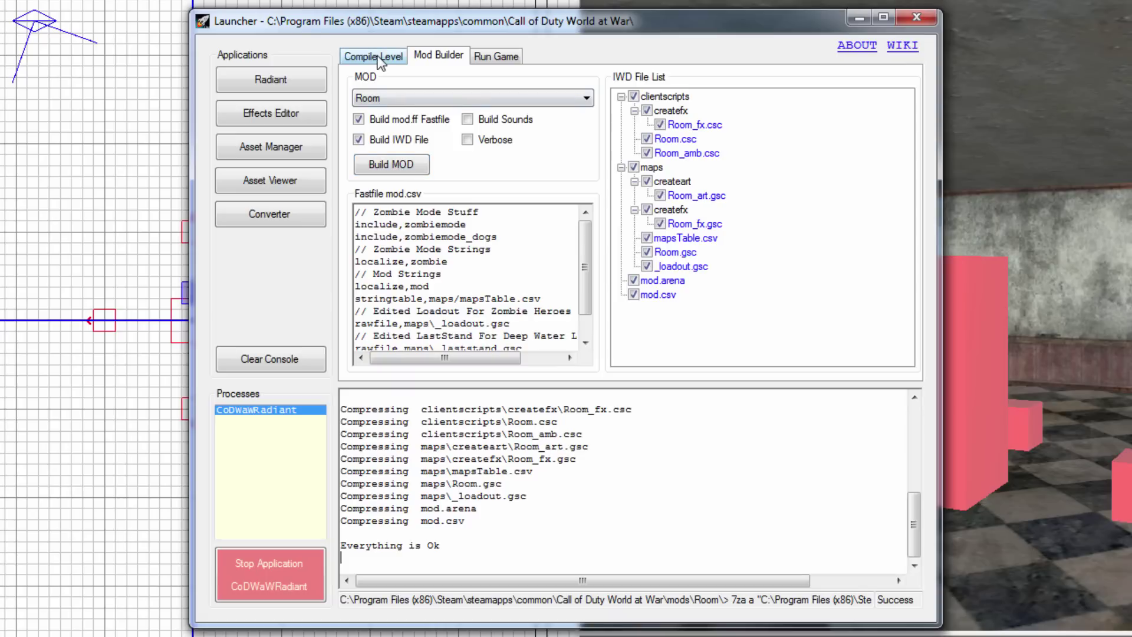
# Select the Room map for compiling, with BSP, lights, connect paths, reflections, fastfiles and run map after compile enabled.
pyautogui.click(378, 58)
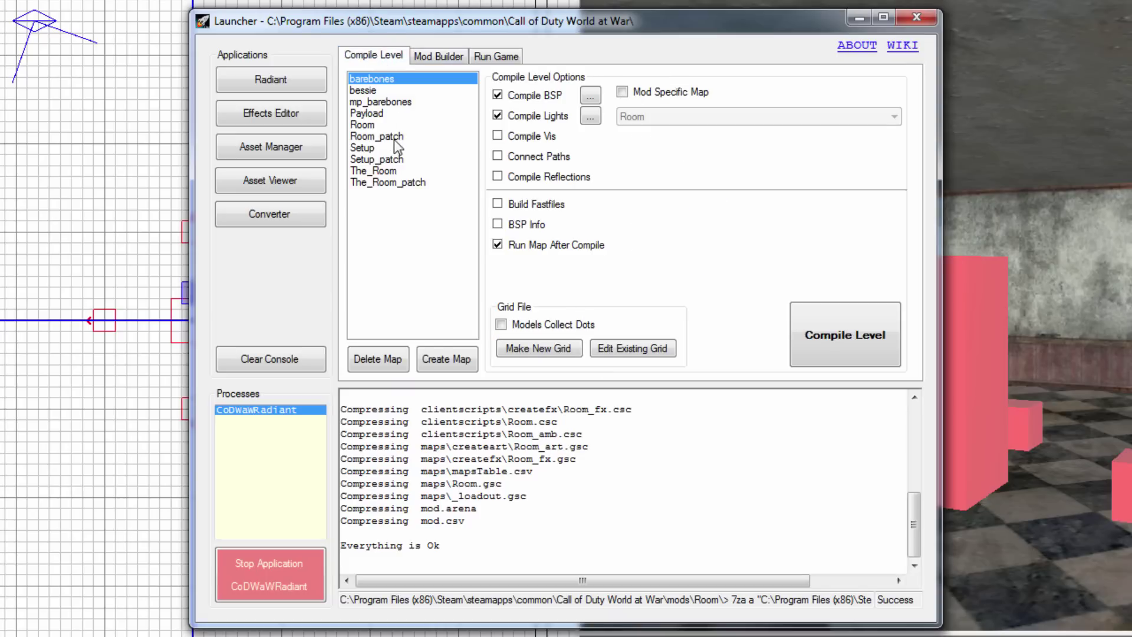
pyautogui.click(413, 125)
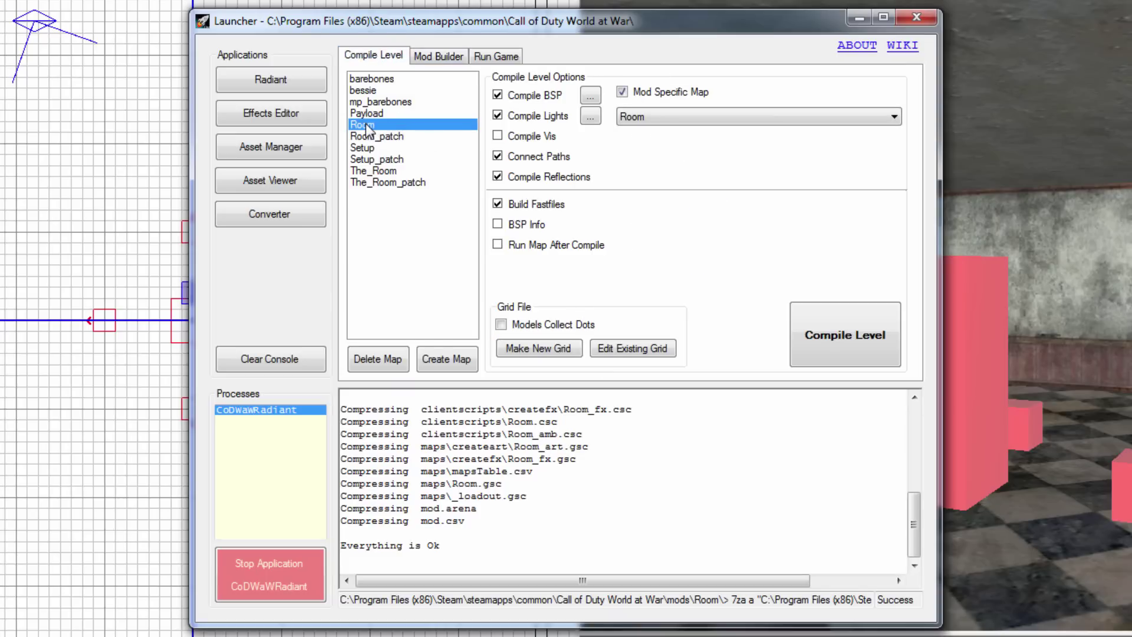
pyautogui.click(387, 137)
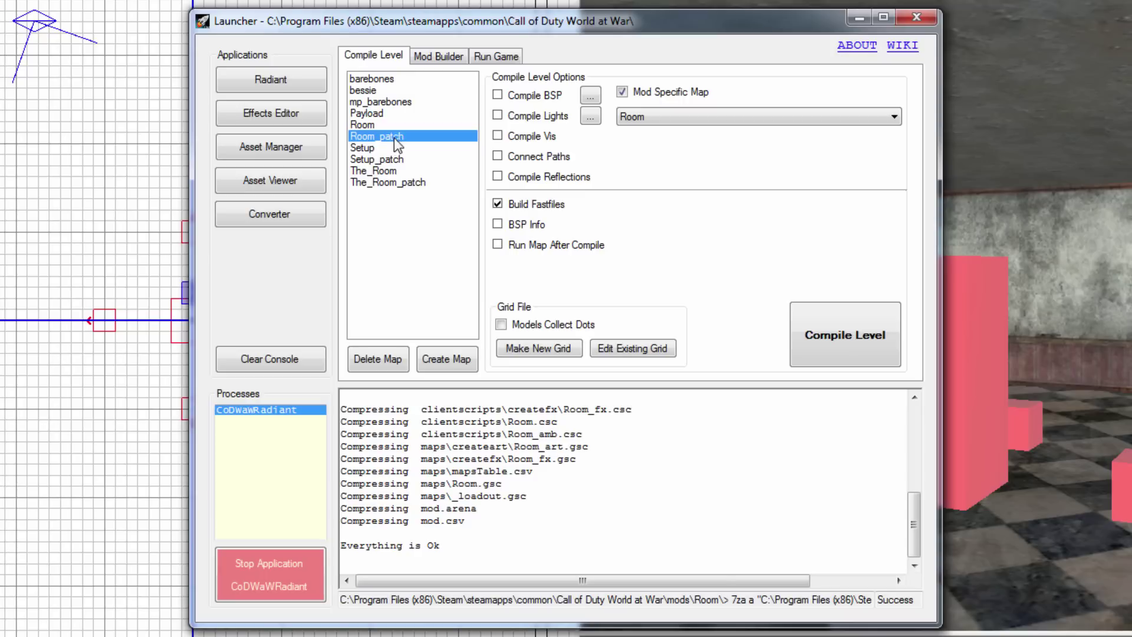
pyautogui.click(407, 125)
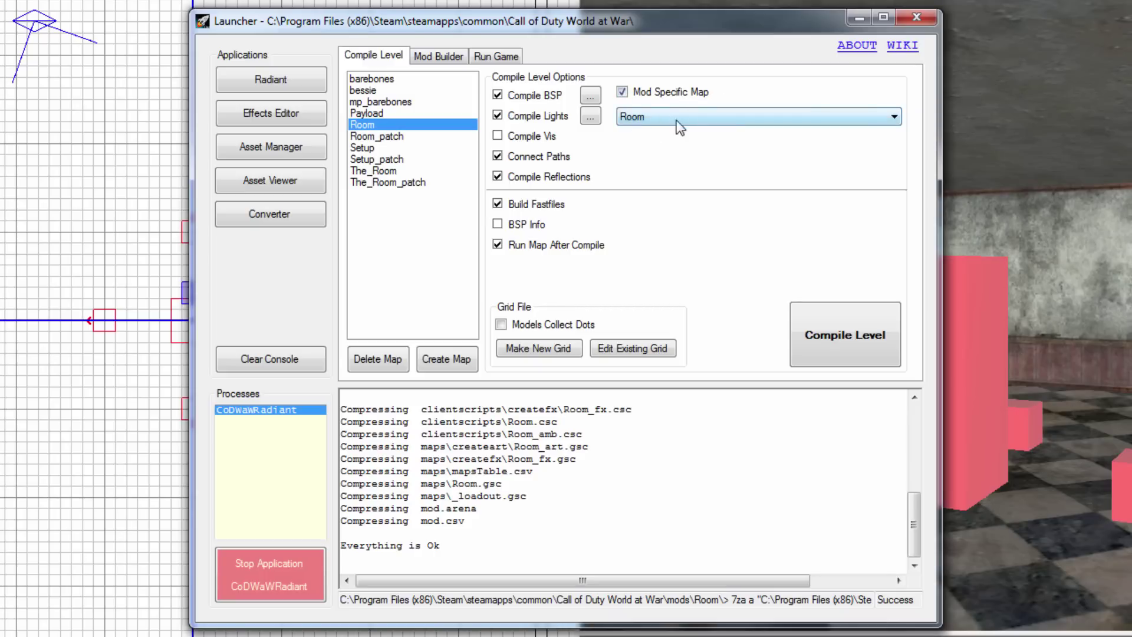
# Check the mod name in the mod builder, choose Room as the mod for the mod-specific map, and compile the level.
pyautogui.click(448, 57)
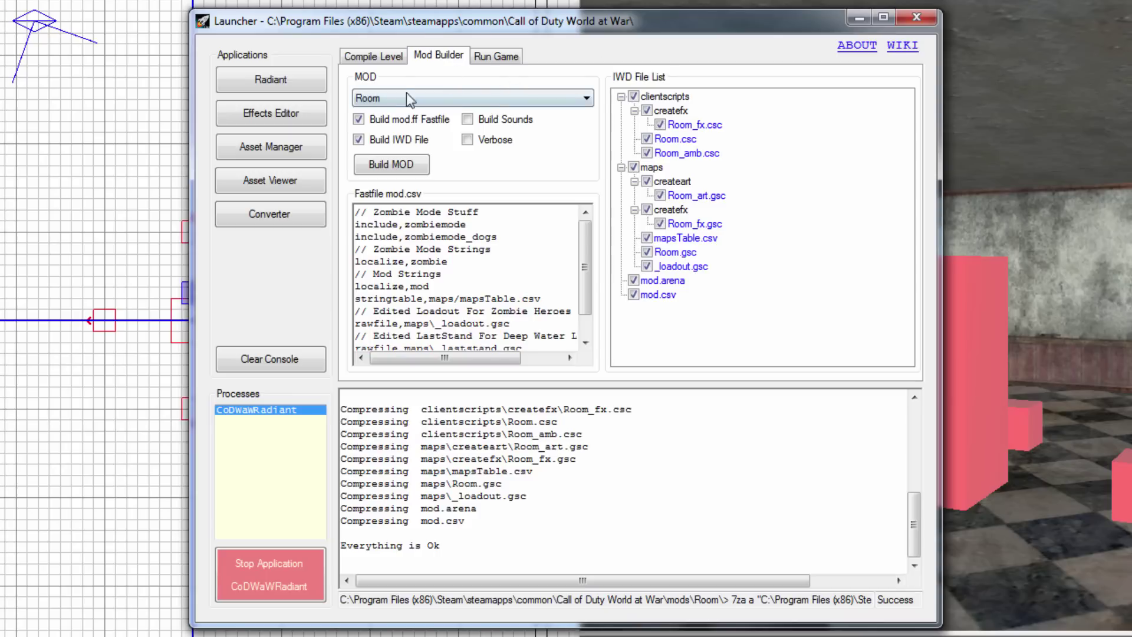
pyautogui.click(377, 56)
pyautogui.click(684, 117)
pyautogui.click(737, 127)
pyautogui.click(846, 352)
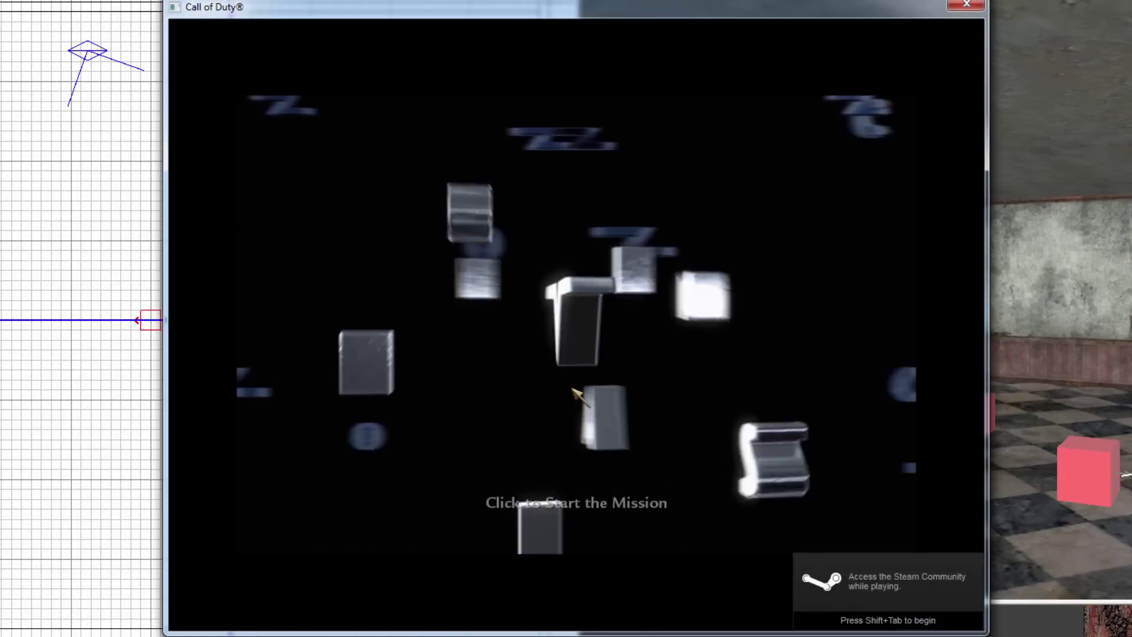
# Start the mission in the game and test the Room map by moving around, throwing grenades, firing and reloading the Colt M1911.
pyautogui.click(575, 391)
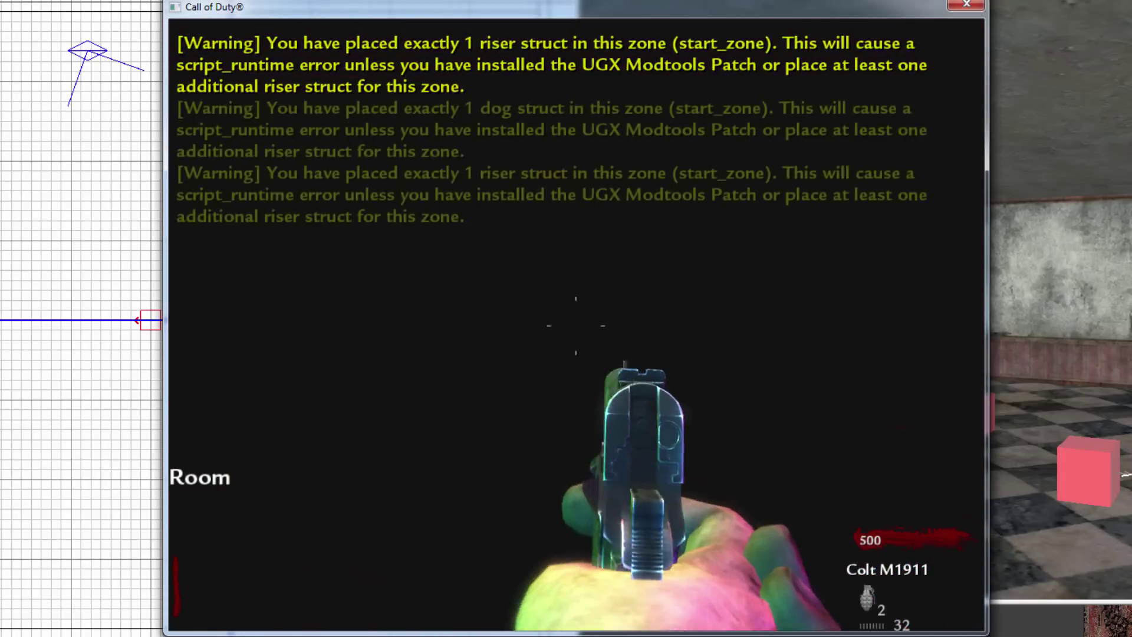
pyautogui.press('g')
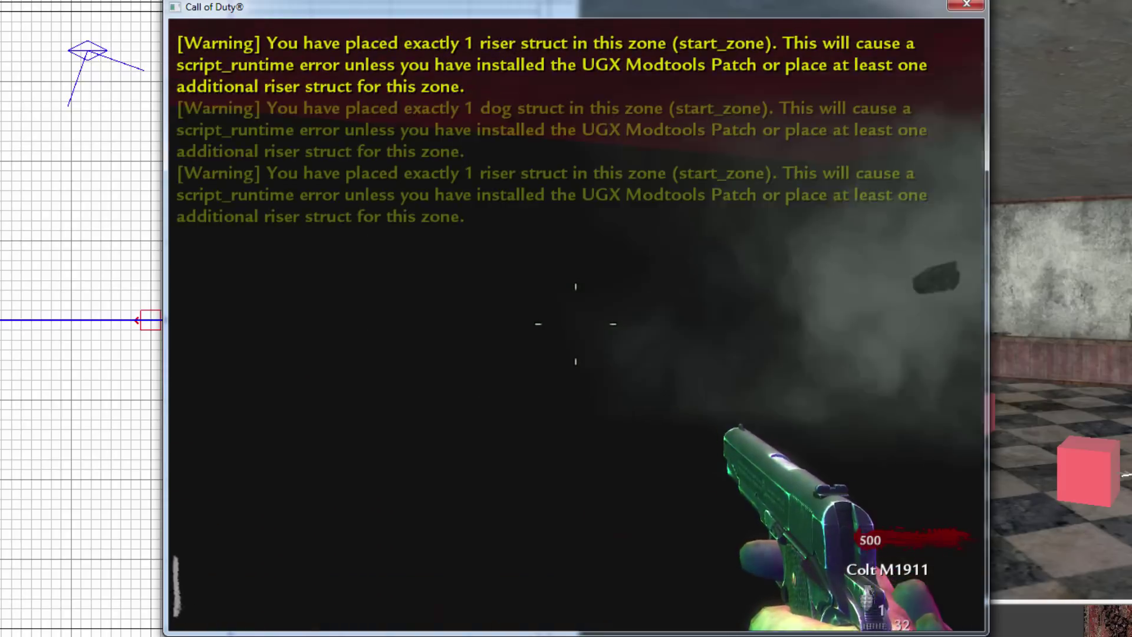
pyautogui.press('w')
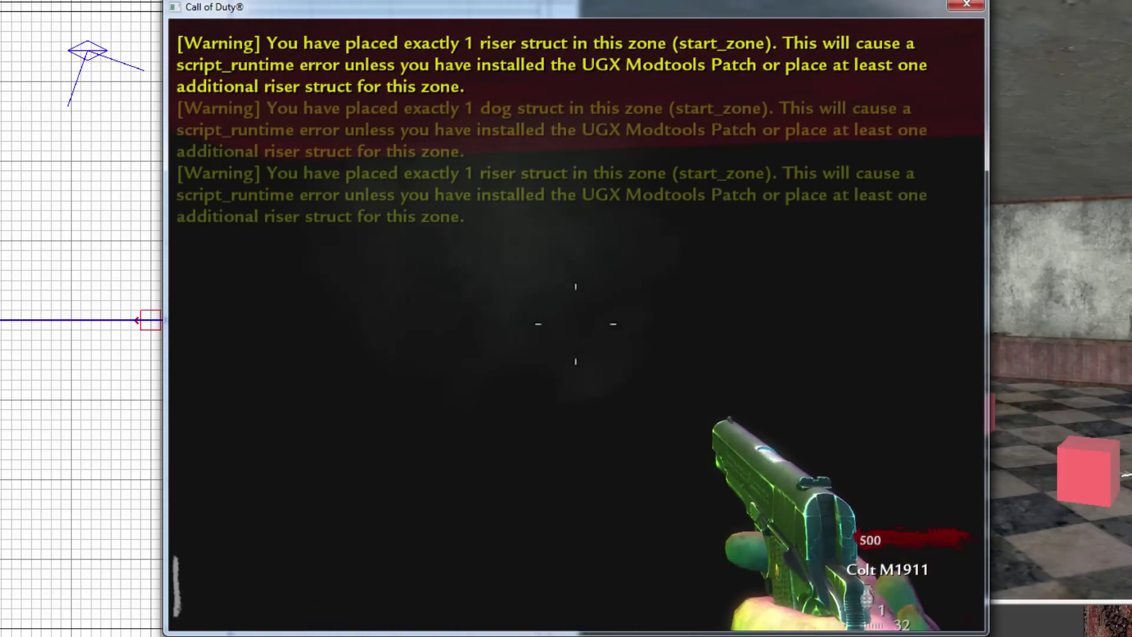
pyautogui.press('g')
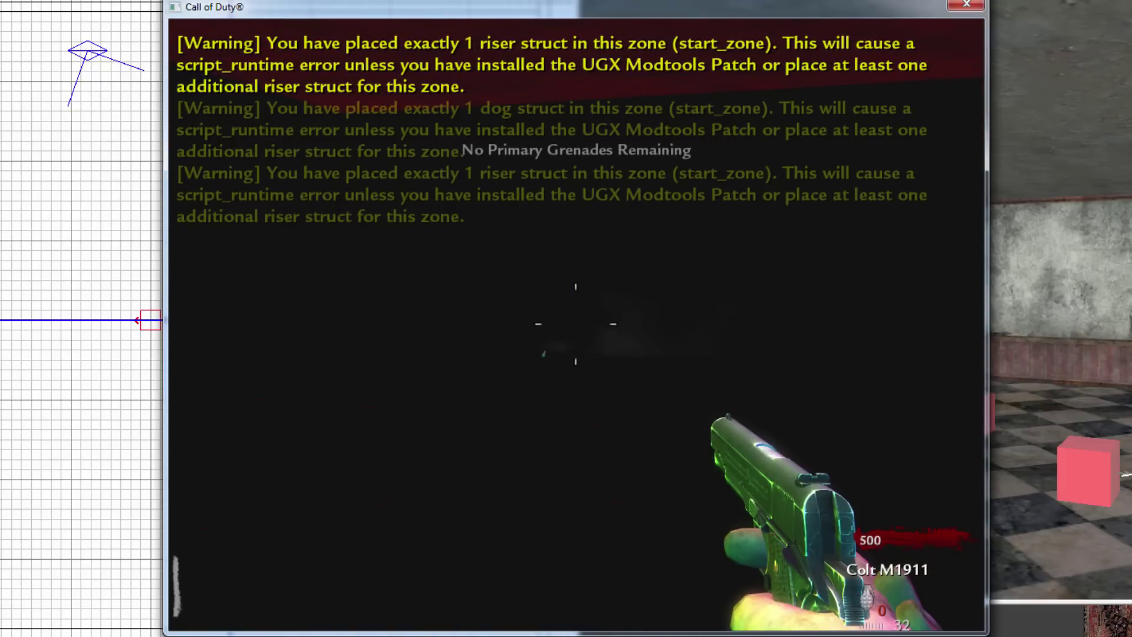
pyautogui.click(576, 324)
pyautogui.click(575, 324)
pyautogui.press('r')
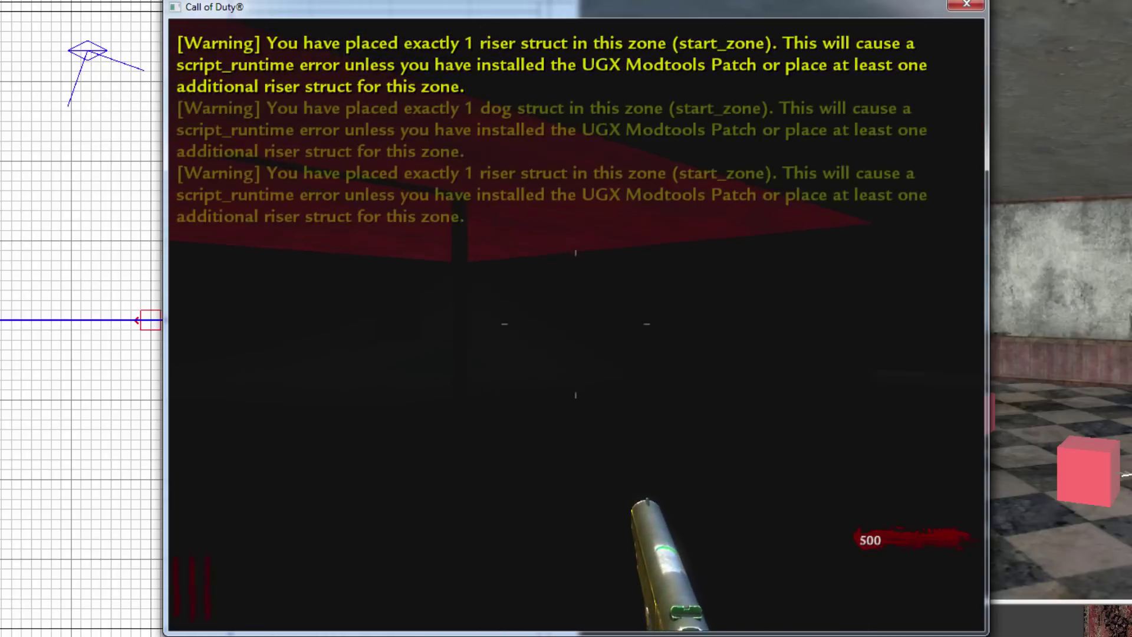
pyautogui.rightClick(575, 324)
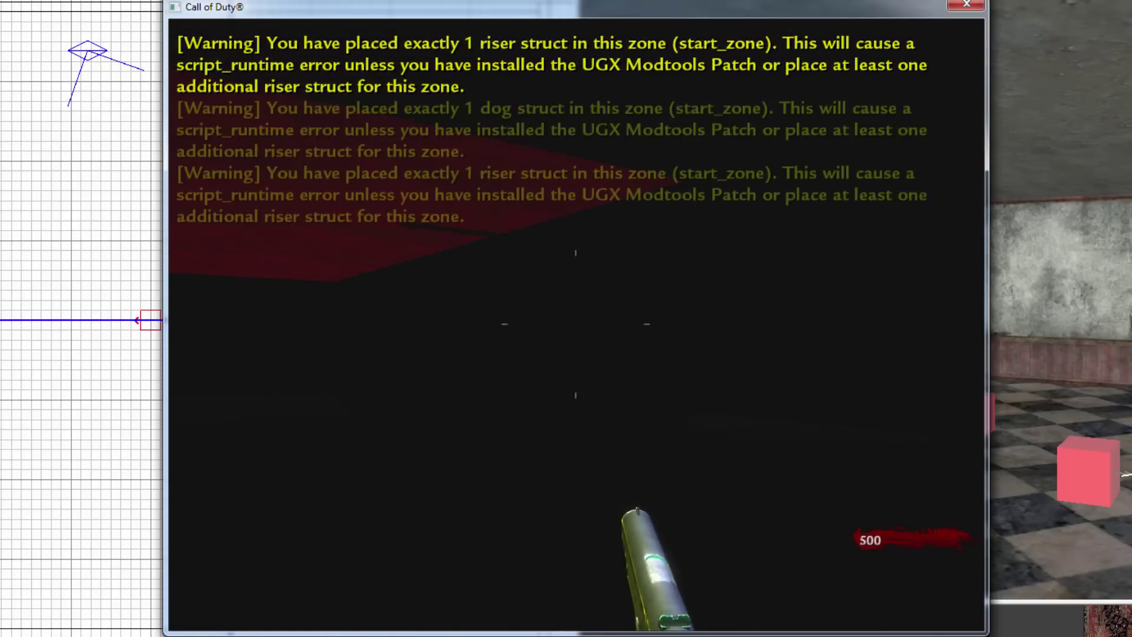